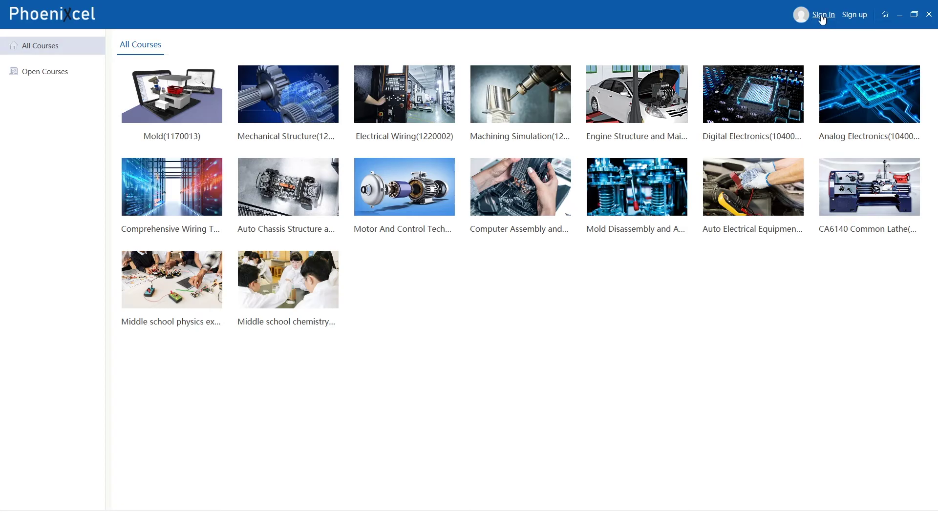
# Step: Sign in and open the Machining Simulation course's FANUC System lesson for the FA-40M Machining Center in full screen
pyautogui.click(479, 361)
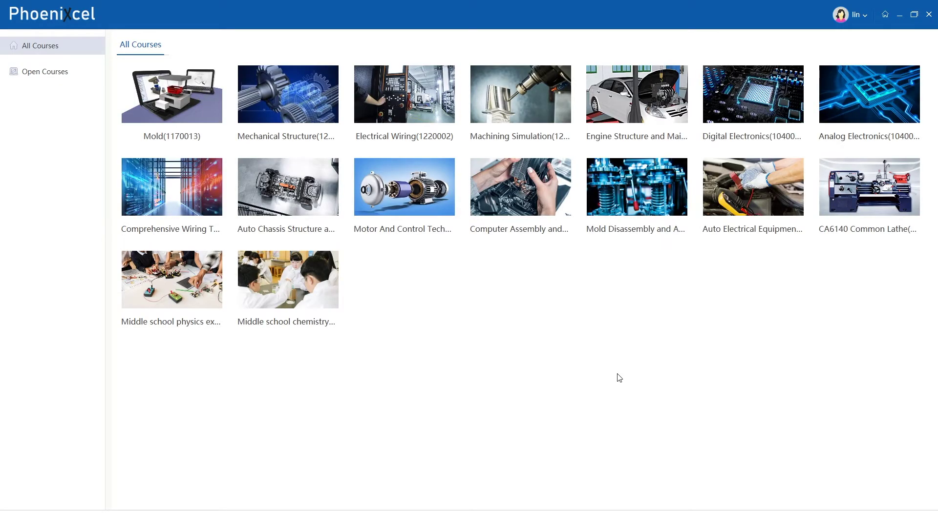
pyautogui.click(524, 106)
pyautogui.click(88, 71)
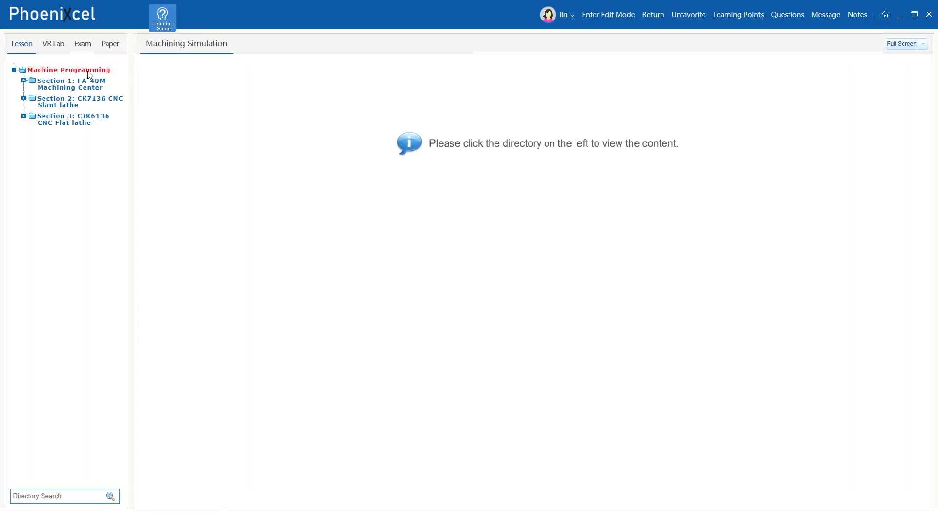
pyautogui.click(84, 84)
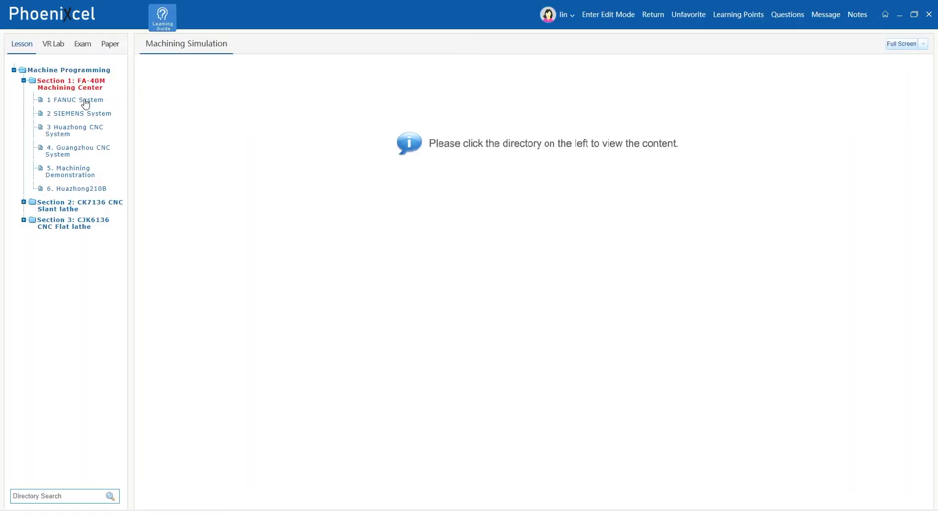
pyautogui.click(86, 100)
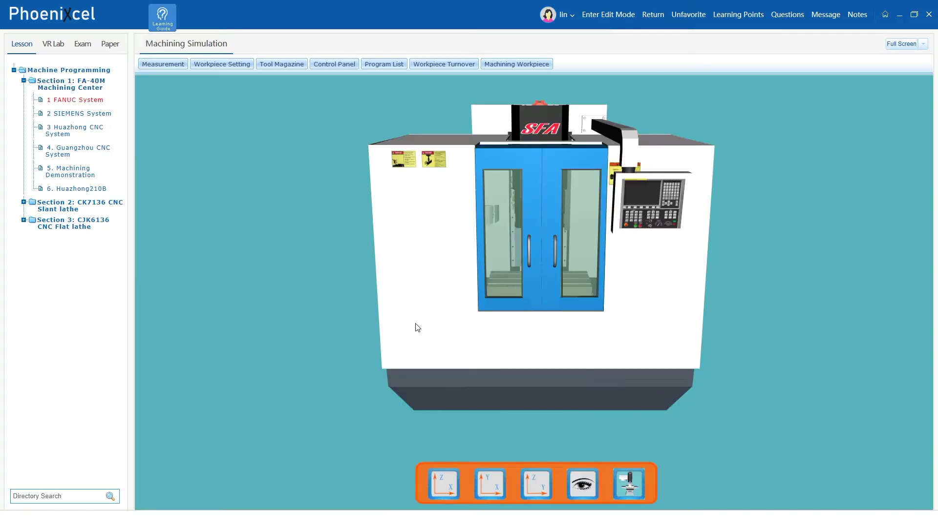
pyautogui.click(895, 45)
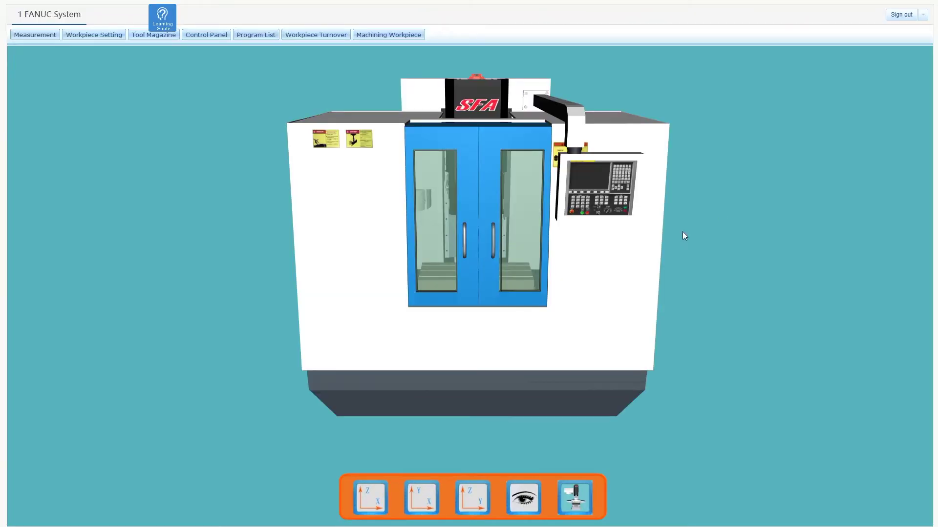
# Step: Hide the machine's outer housing and bring the spindle and worktable into close view
pyautogui.click(577, 497)
pyautogui.click(522, 498)
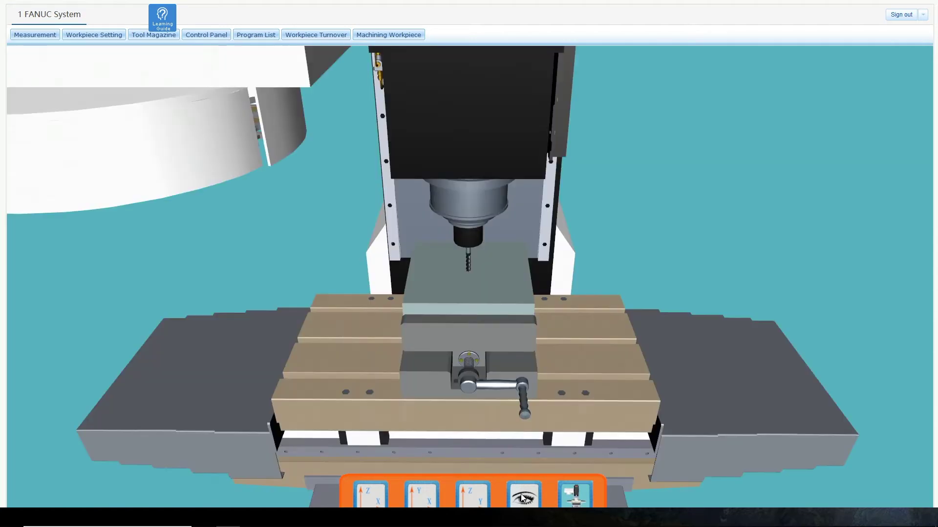
pyautogui.scroll(5, 458, 305)
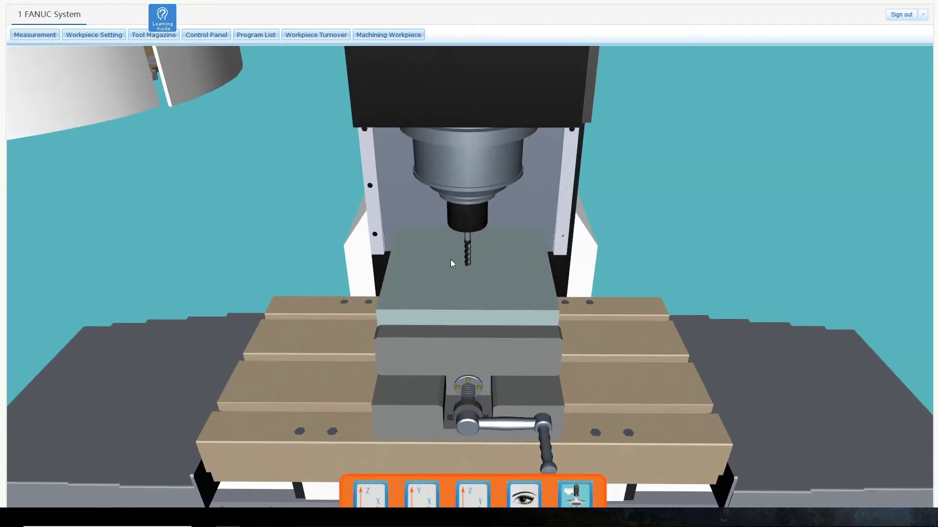
# Step: Power on the machine at its control panel and return the Z, X and Y axes to zero
pyautogui.click(205, 34)
pyautogui.click(895, 384)
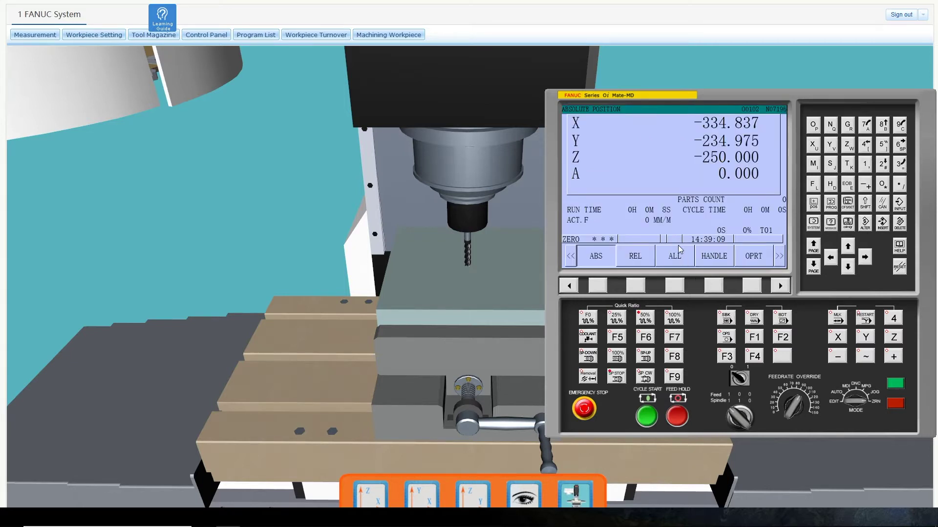
pyautogui.click(894, 337)
pyautogui.click(893, 356)
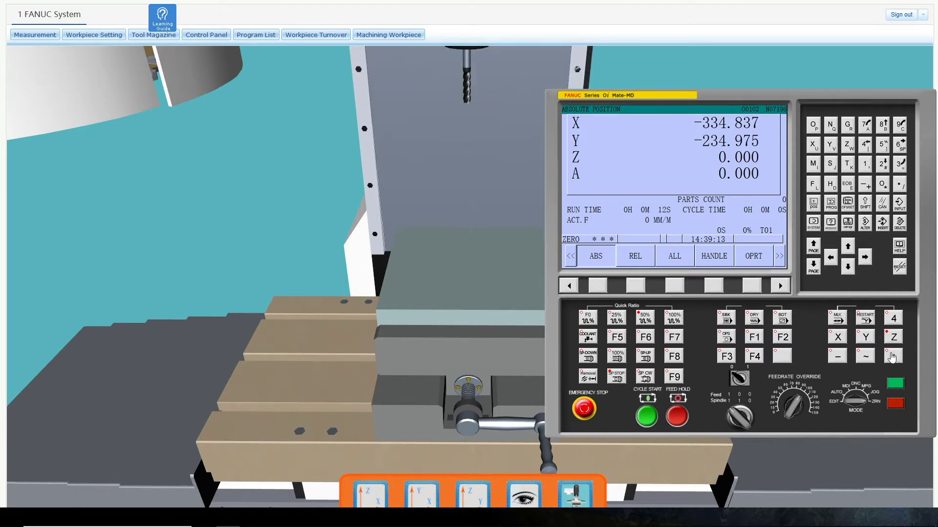
pyautogui.click(893, 356)
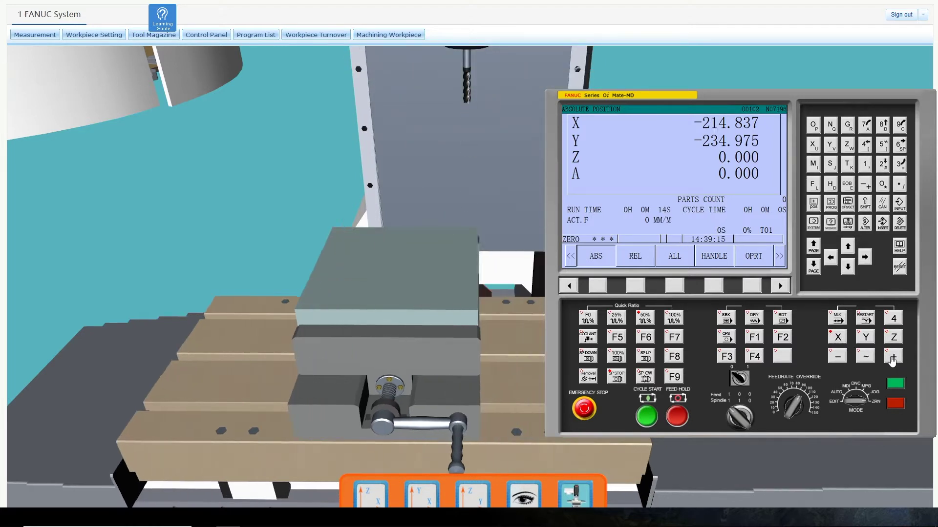
pyautogui.click(865, 337)
pyautogui.click(893, 356)
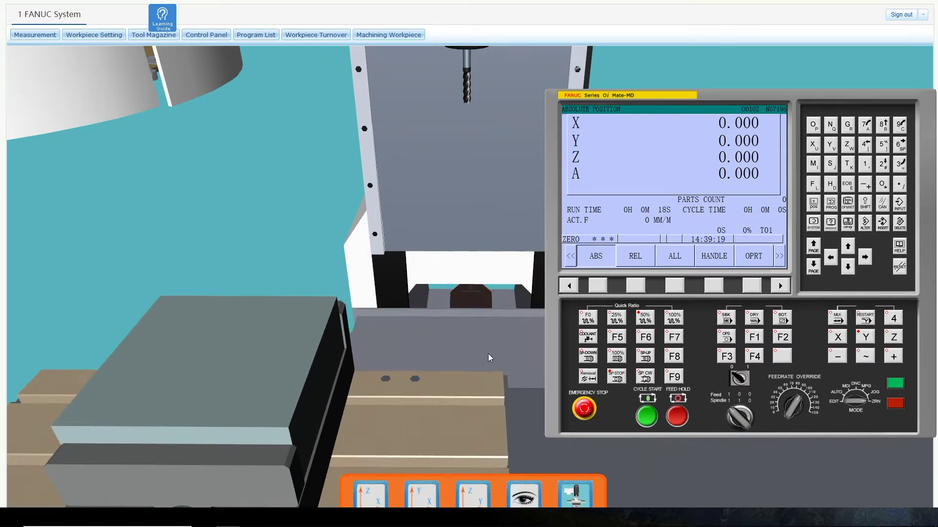
# Step: Change the workpiece to a carbon steel block with its length and width both set to 100
pyautogui.scroll(-5, 482, 345)
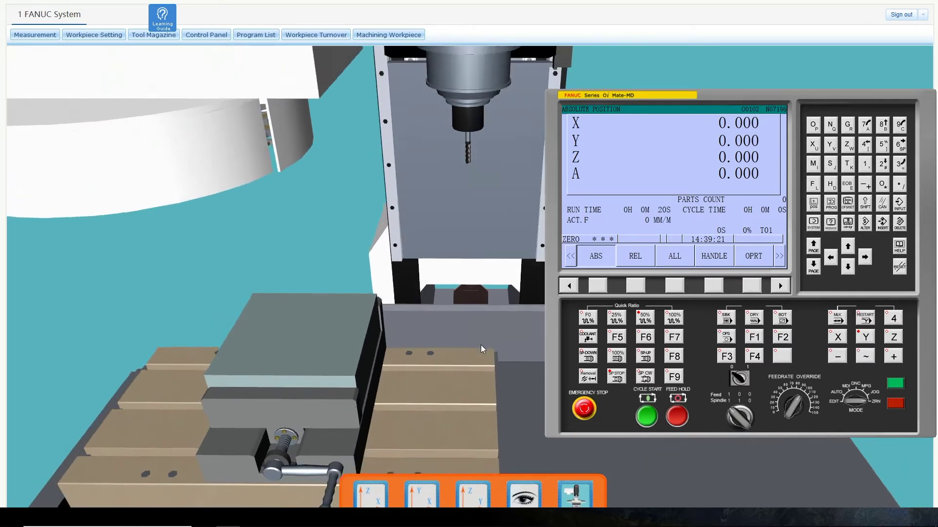
pyautogui.scroll(-1, 481, 345)
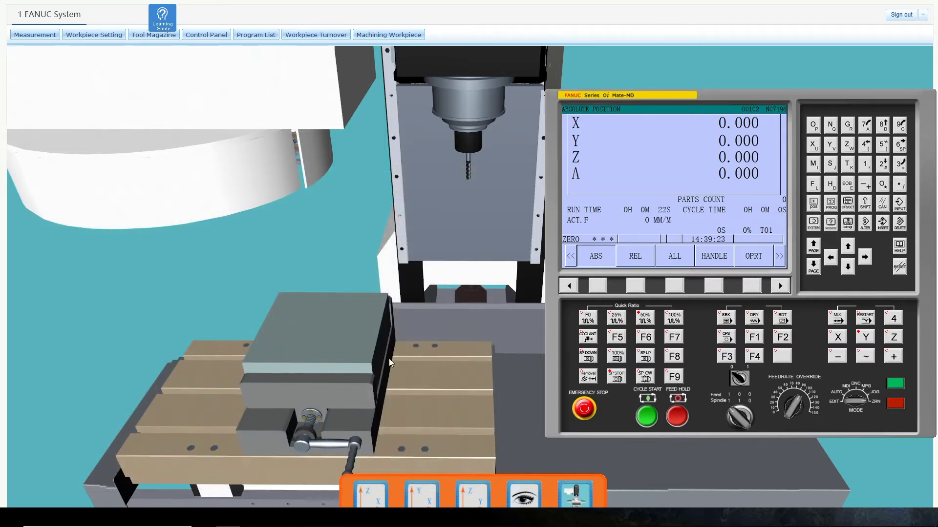
pyautogui.click(84, 36)
pyautogui.click(380, 150)
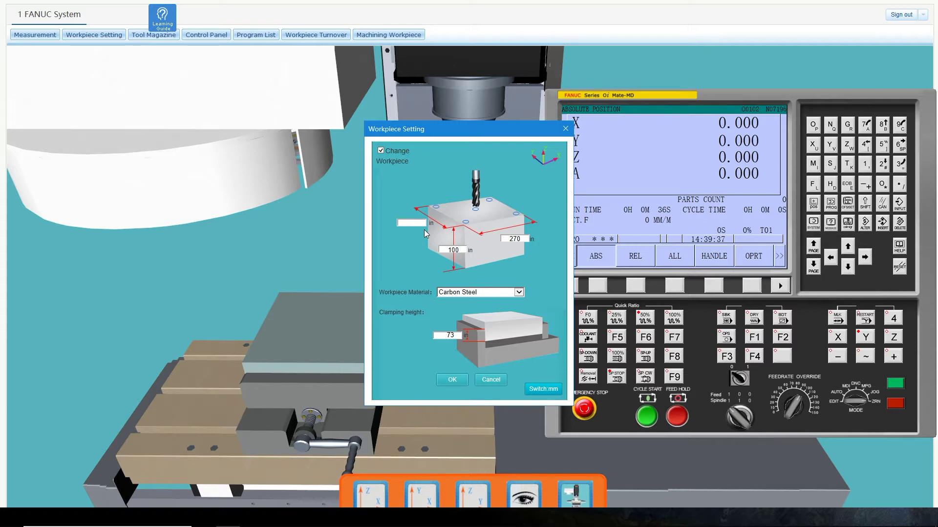
pyautogui.write('100')
pyautogui.click(454, 380)
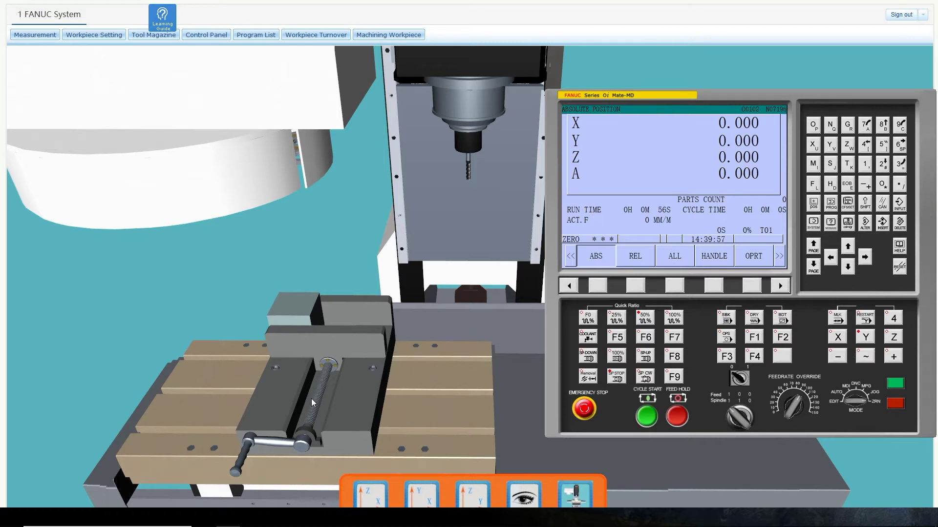
# Step: Uninstall cutter t01 from the spindle in the tool magazine and submit the change
pyautogui.click(159, 44)
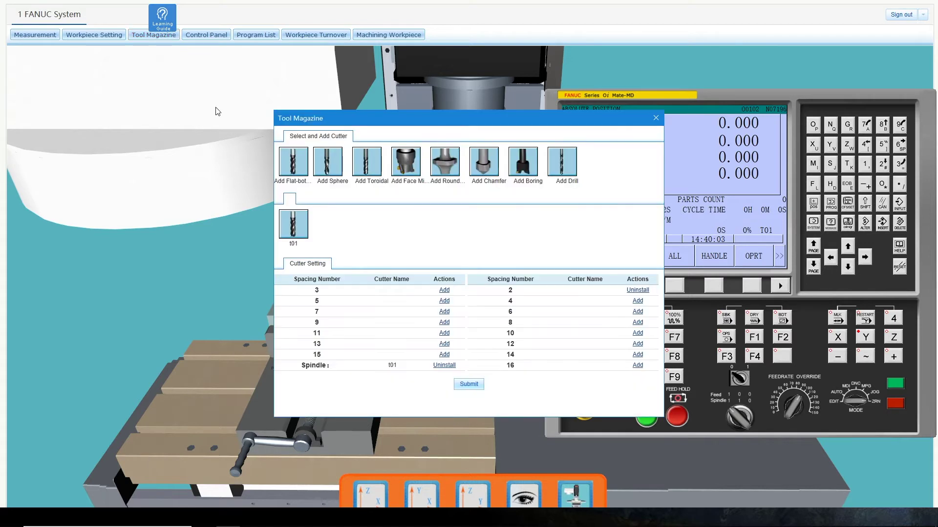
pyautogui.click(442, 366)
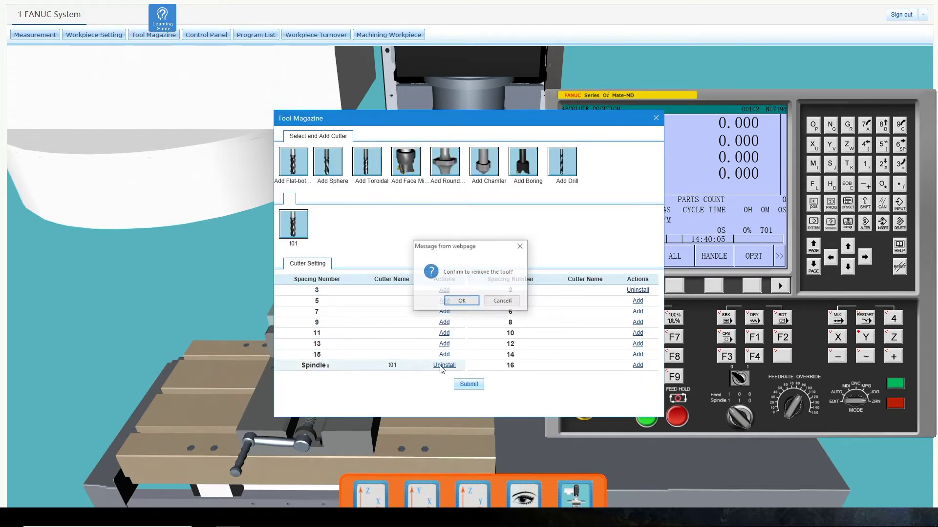
pyautogui.click(462, 300)
pyautogui.click(464, 384)
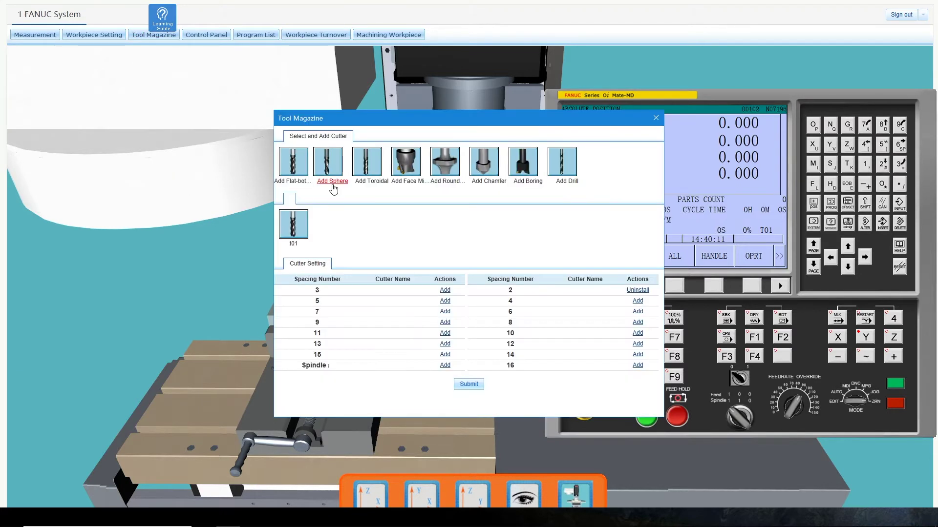
# Step: Add a flat-bottom cutter named t02 to the tool magazine and change its cutting diameter
pyautogui.click(298, 166)
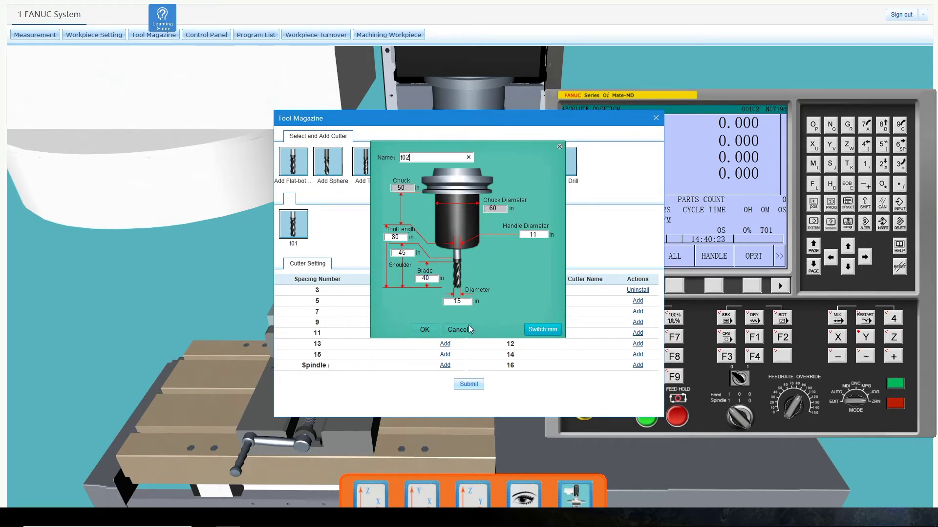
pyautogui.write('0')
pyautogui.click(465, 301)
pyautogui.write('0')
pyautogui.click(422, 332)
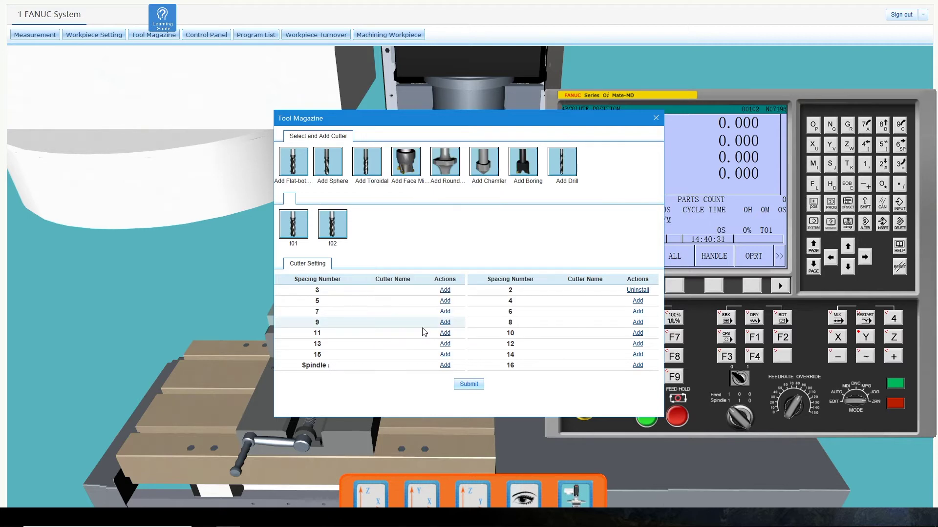
# Step: Mount cutter t02 in the spindle and submit the tool magazine settings
pyautogui.click(445, 366)
pyautogui.click(430, 296)
pyautogui.click(453, 325)
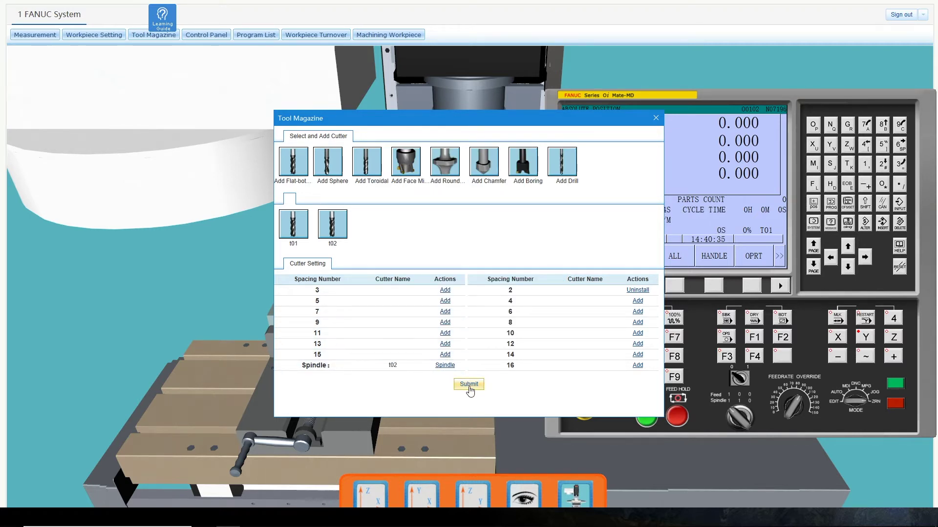
pyautogui.click(468, 385)
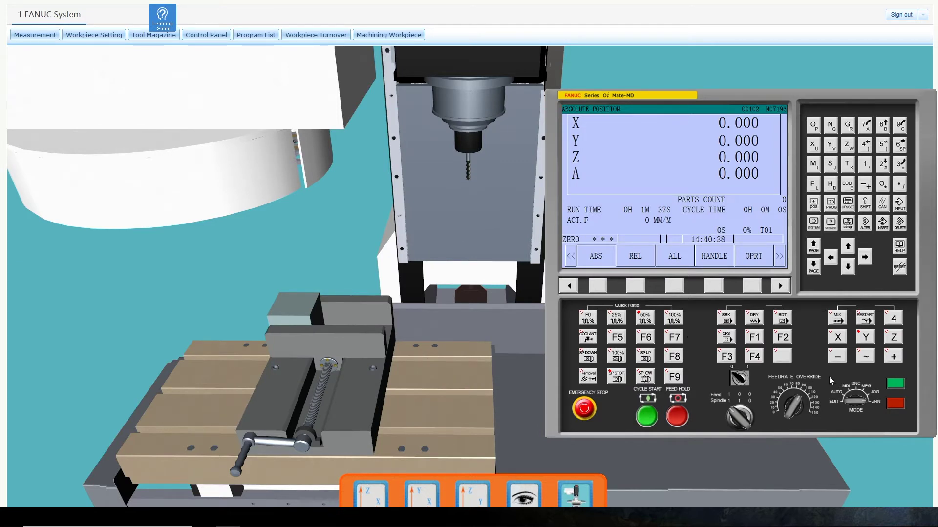
# Step: Switch the control to JOG mode and start the spindle clockwise
pyautogui.click(863, 404)
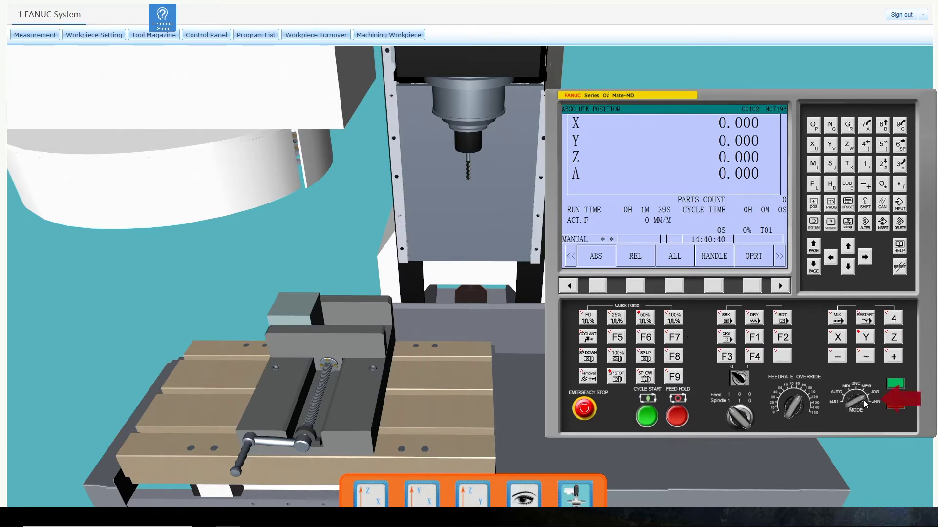
pyautogui.click(646, 378)
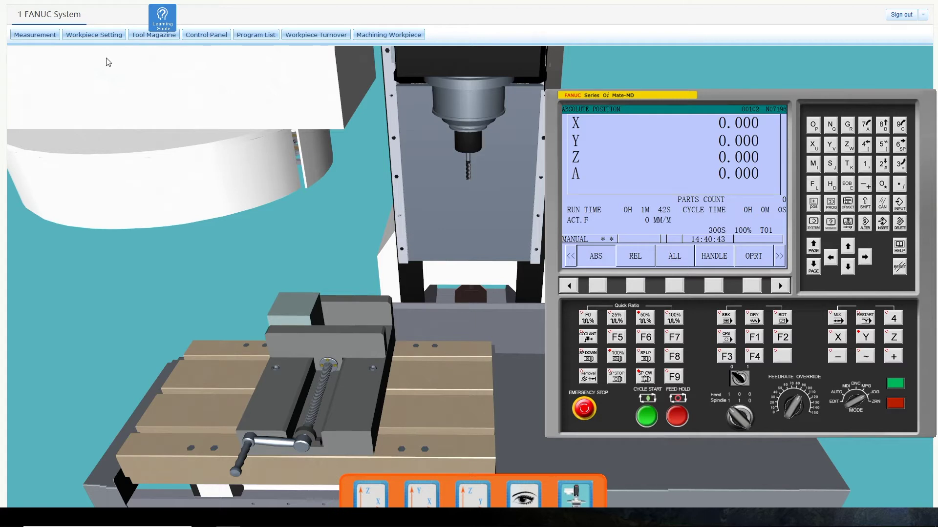
# Step: Position the cutter at the centre of the workpiece's top face through the workpiece settings
pyautogui.click(97, 35)
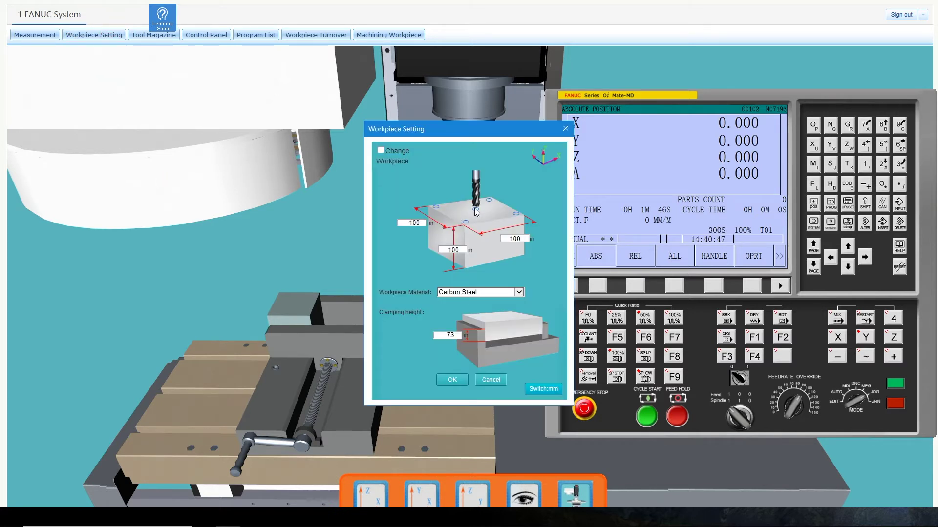
pyautogui.click(475, 210)
pyautogui.click(442, 377)
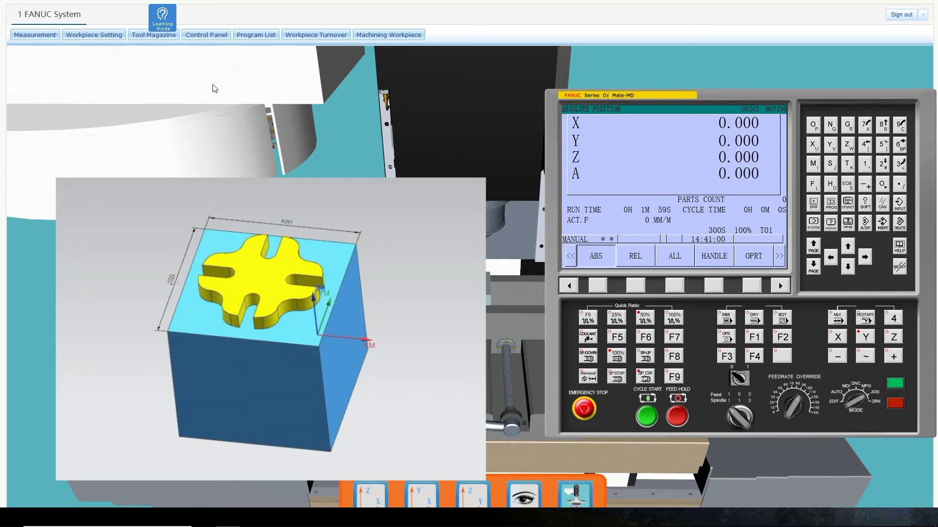
# Step: Position the cutter at the right corner of the workpiece's top face through the workpiece settings
pyautogui.click(103, 36)
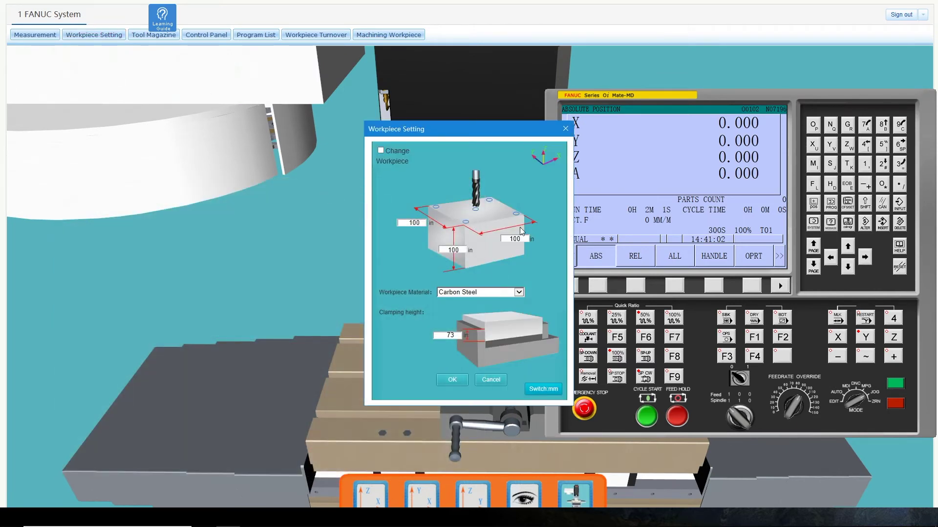
pyautogui.click(516, 215)
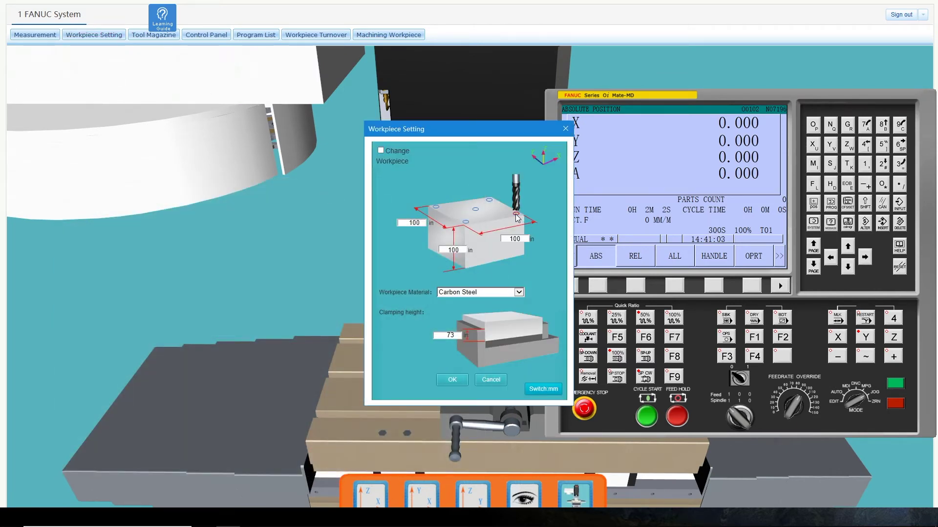
pyautogui.click(454, 380)
# Step: Raise the cutter in the positive Z direction to about 97 and stop the spindle by resetting the control
pyautogui.click(893, 337)
pyautogui.click(893, 357)
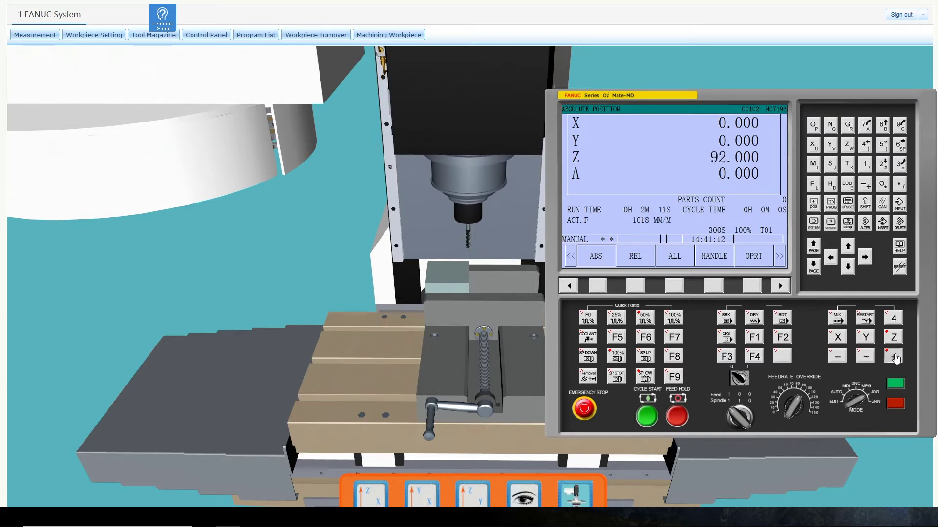
pyautogui.click(899, 267)
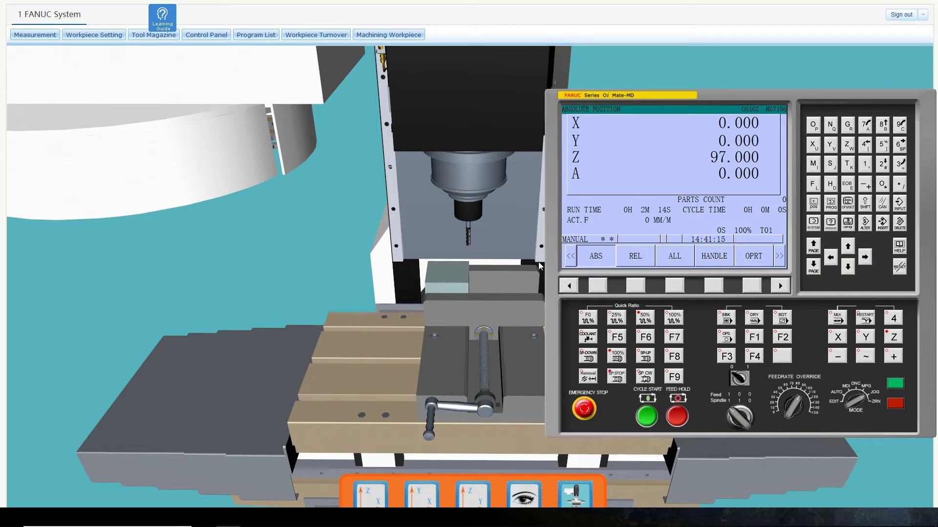
# Step: Switch the control to EDIT mode and delete program O0001 from the program directory
pyautogui.click(839, 408)
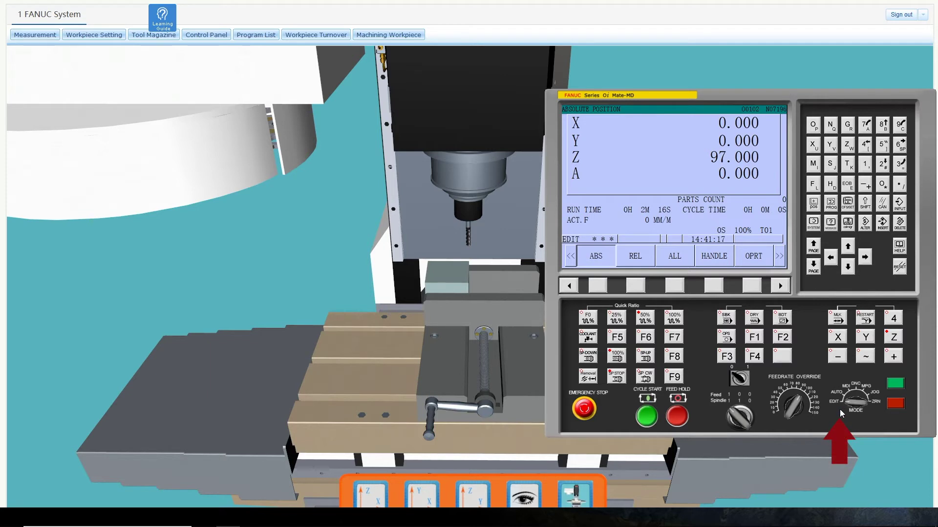
pyautogui.click(829, 203)
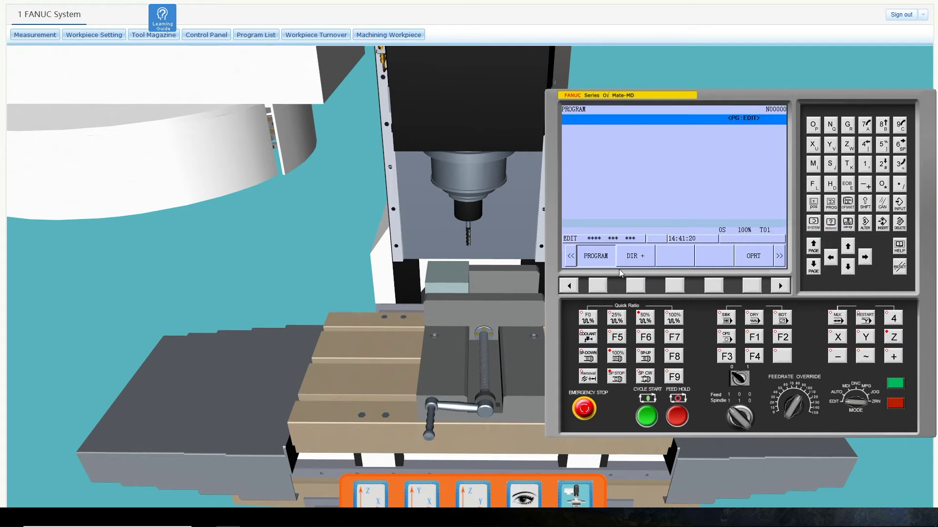
pyautogui.click(635, 285)
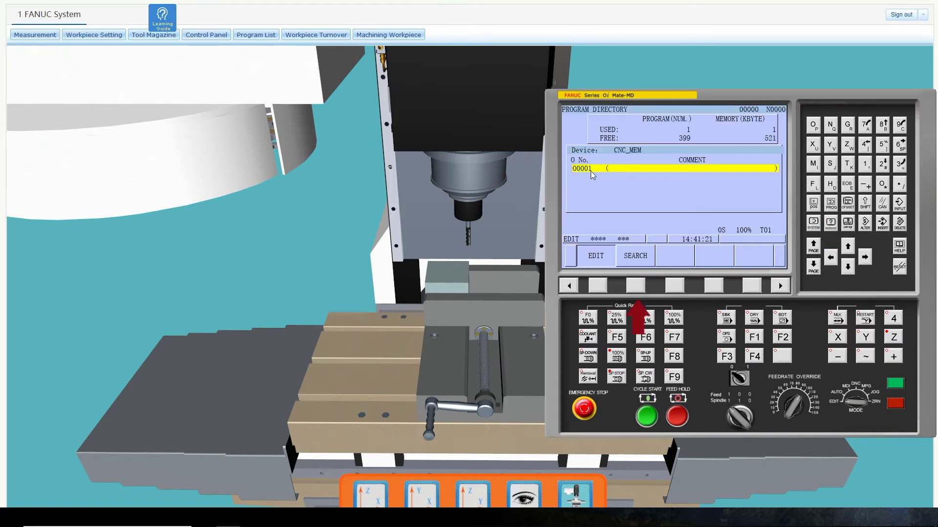
pyautogui.click(893, 226)
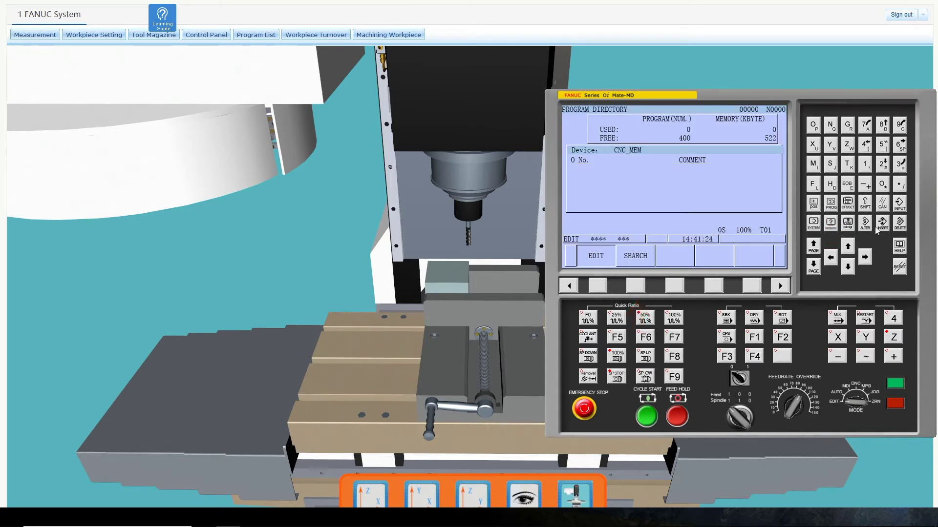
# Step: Create a new program numbered O2 in the control's program directory
pyautogui.click(813, 125)
pyautogui.click(882, 165)
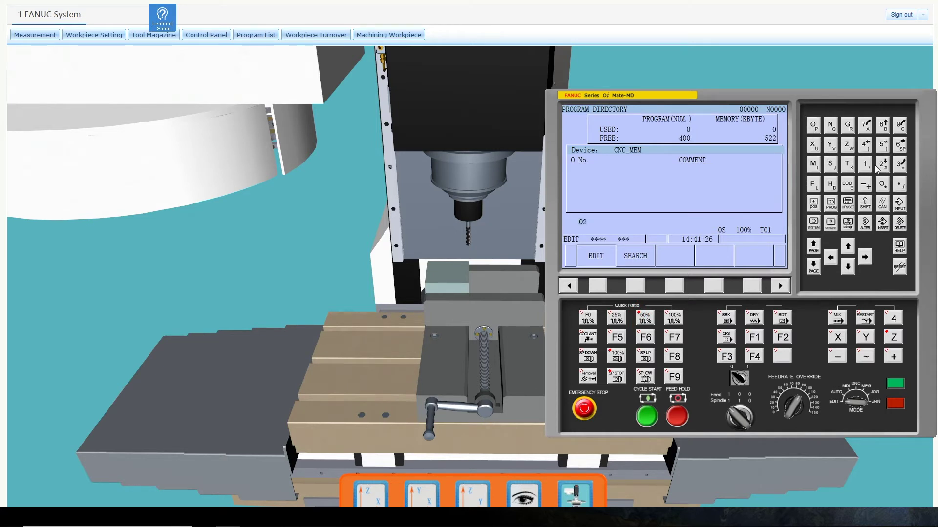
pyautogui.click(882, 223)
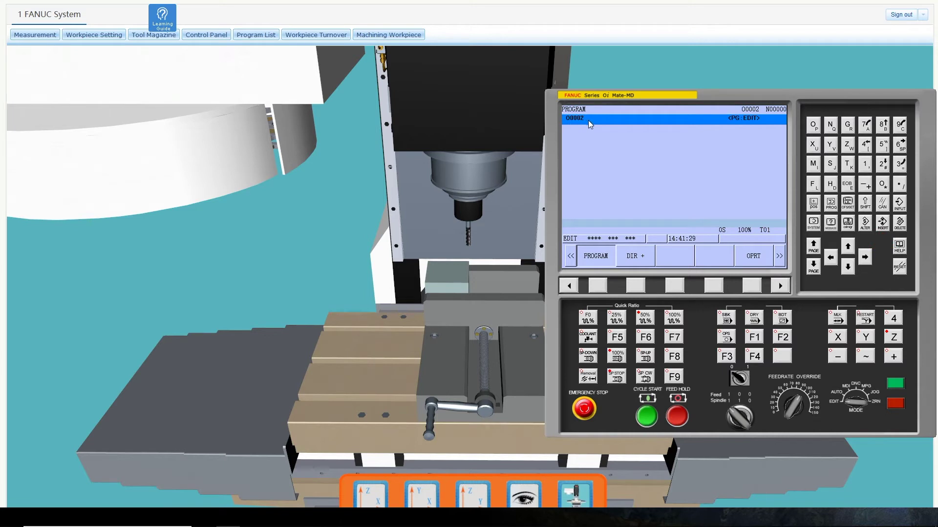
# Step: Upload the file ddd.txt from the new folder into program O0002 through the program list and bring back the control panel
pyautogui.click(205, 36)
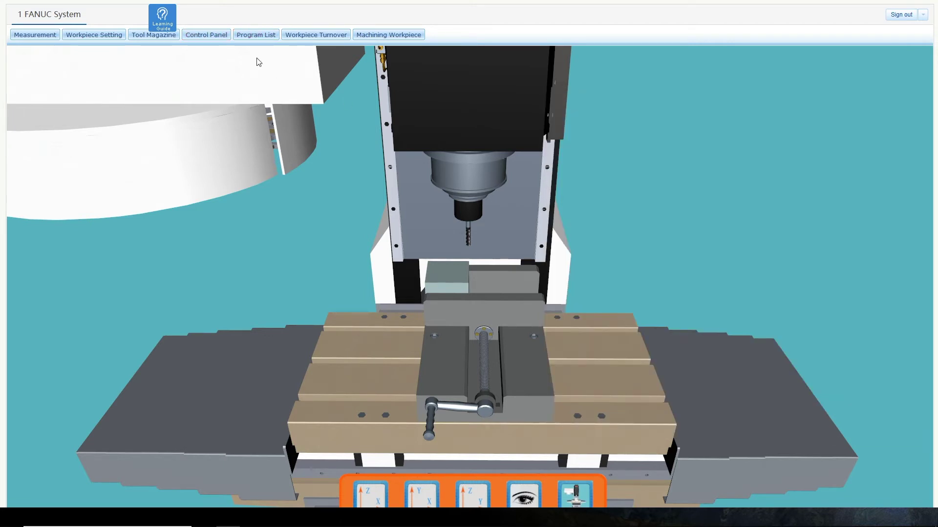
pyautogui.click(255, 35)
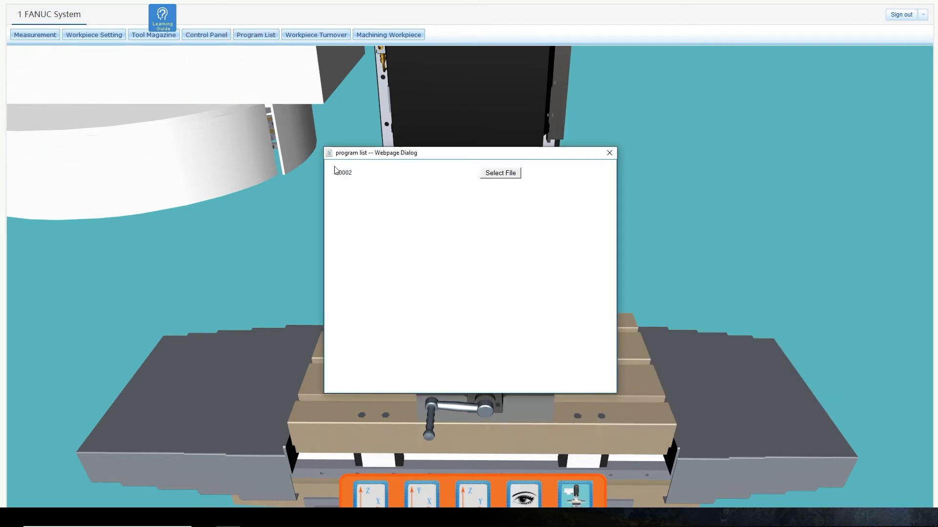
pyautogui.click(492, 176)
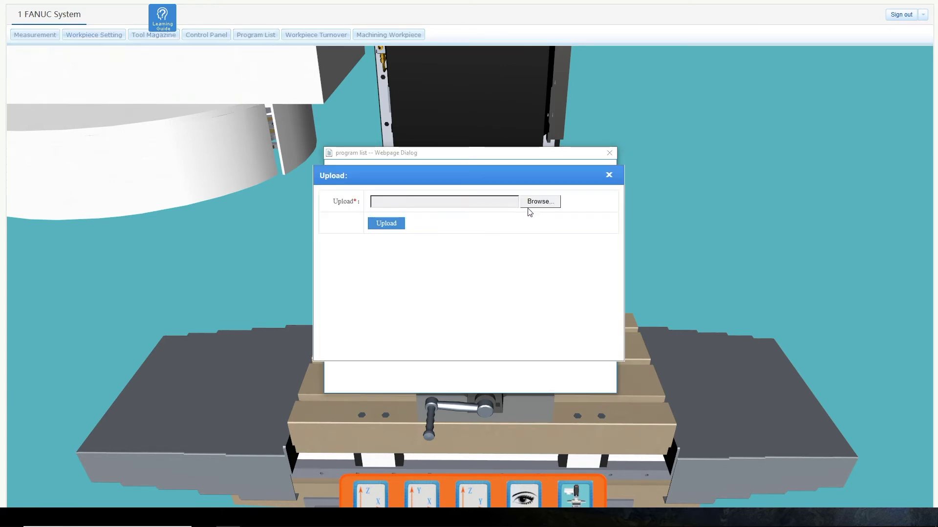
pyautogui.click(534, 206)
pyautogui.click(477, 253)
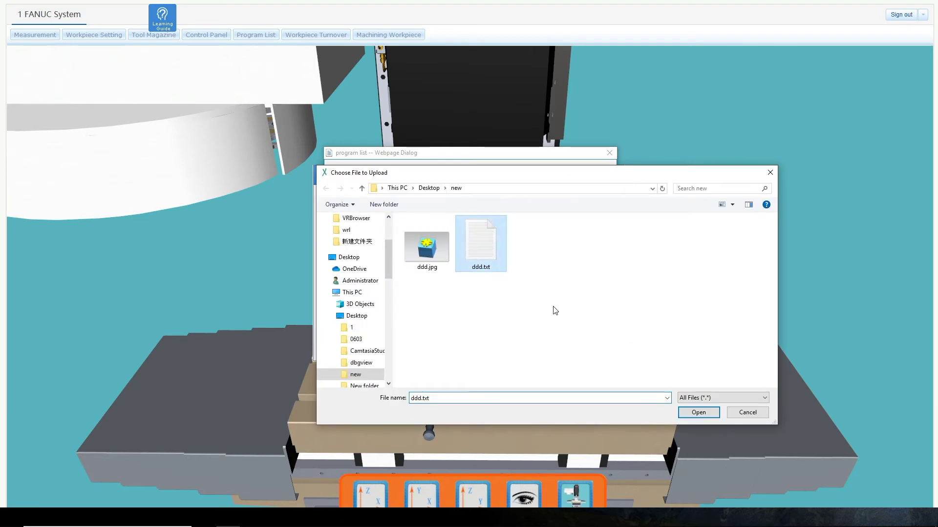
pyautogui.click(697, 414)
pyautogui.click(386, 225)
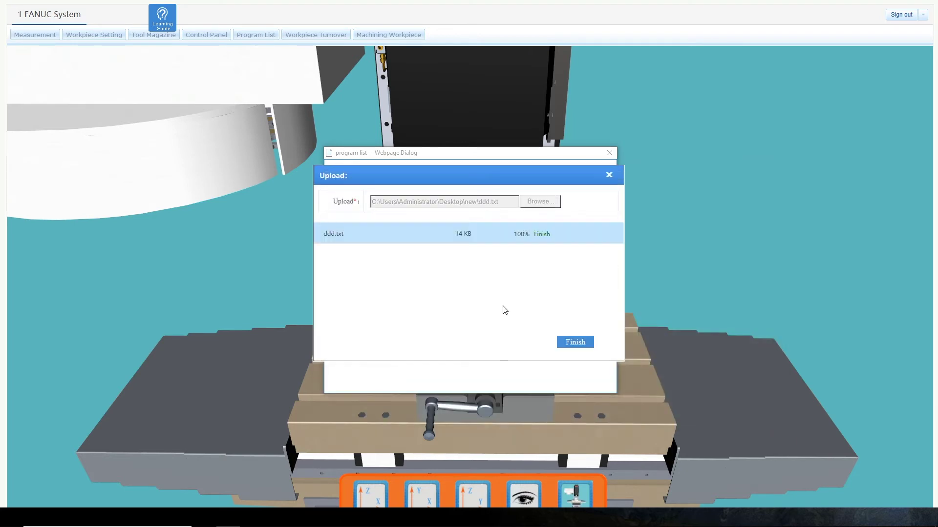
pyautogui.click(572, 343)
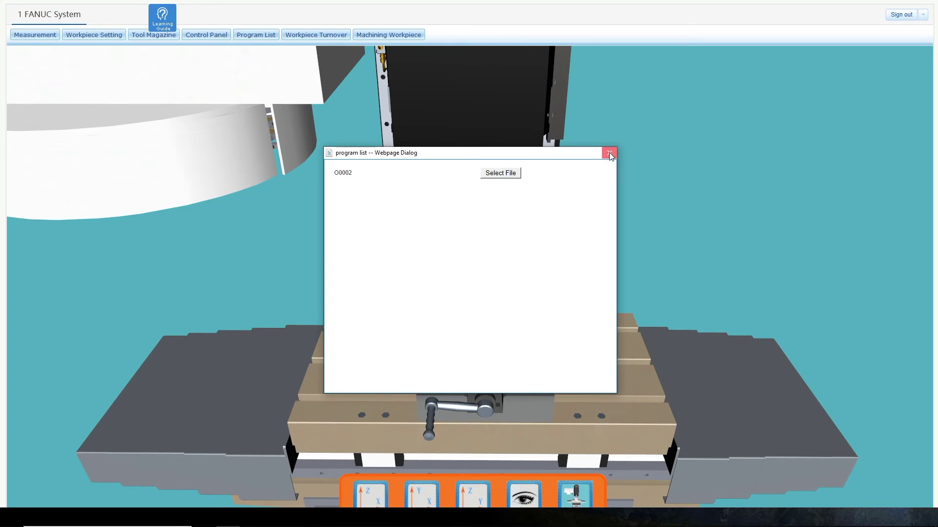
pyautogui.click(609, 154)
pyautogui.click(206, 35)
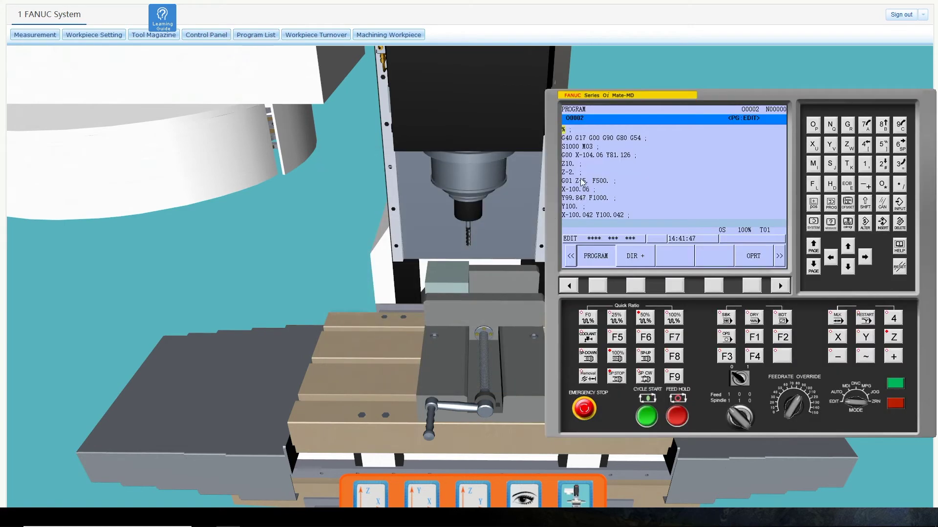
# Step: Switch the control to AUTO mode, select program O0002 from the directory and start the machining cycle
pyautogui.moveTo(616, 95)
pyautogui.mouseDown()
pyautogui.moveTo(651, 96)
pyautogui.moveTo(631, 90)
pyautogui.mouseUp()
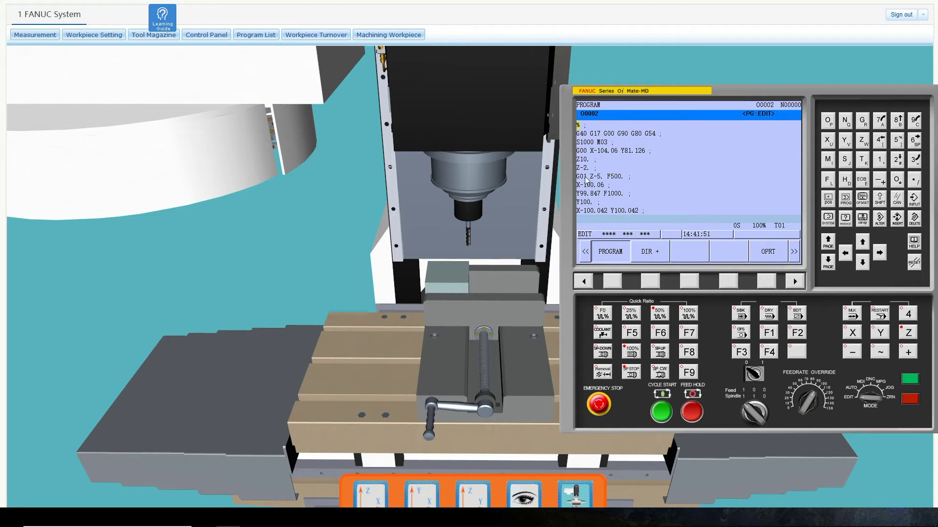
pyautogui.click(866, 396)
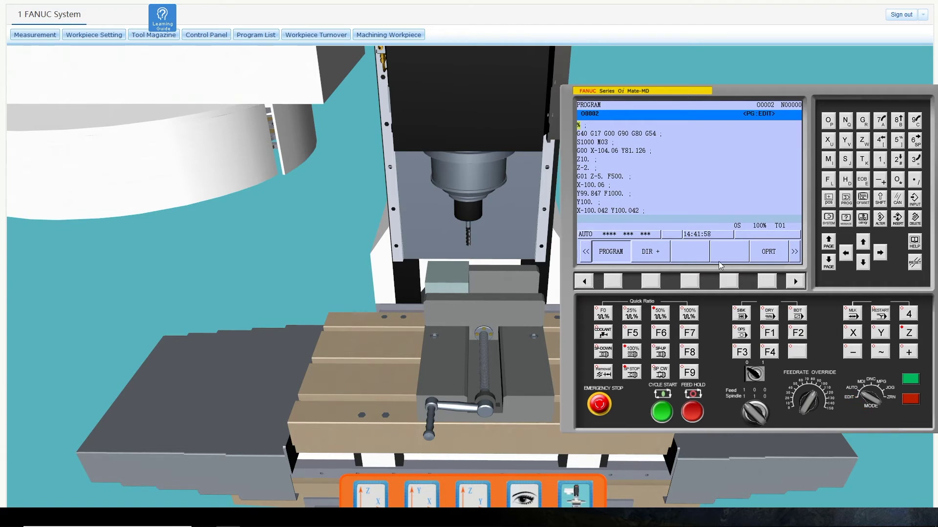
pyautogui.click(650, 281)
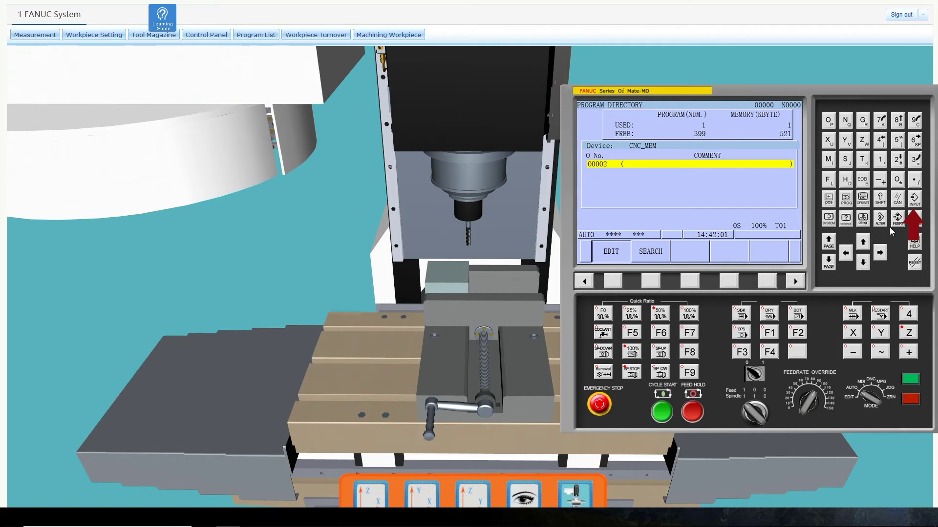
pyautogui.click(913, 202)
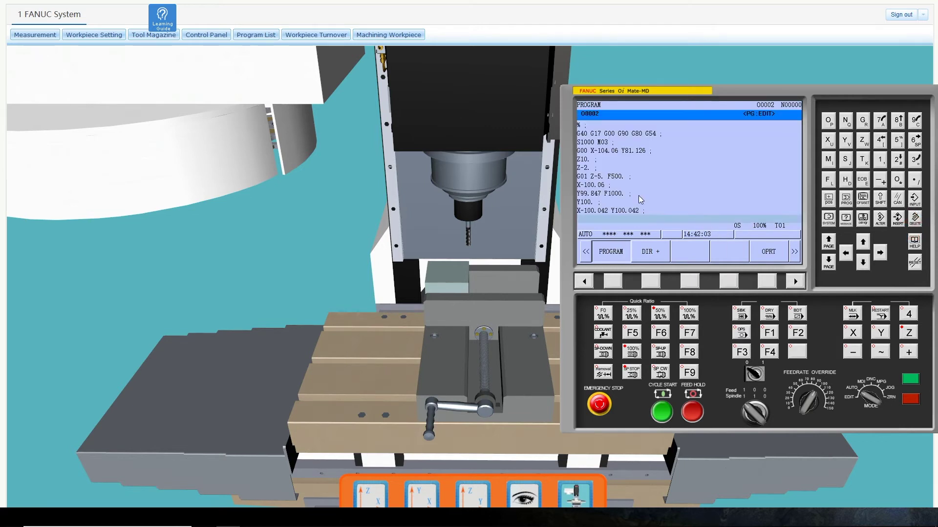
pyautogui.click(662, 412)
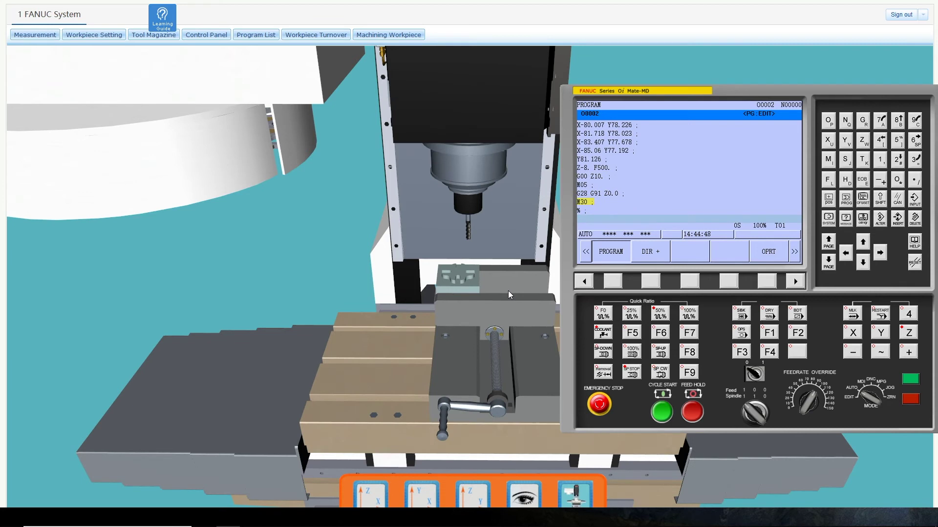
# Step: Delete the saved machining workpiece FANUC system_001.wrl
pyautogui.click(523, 496)
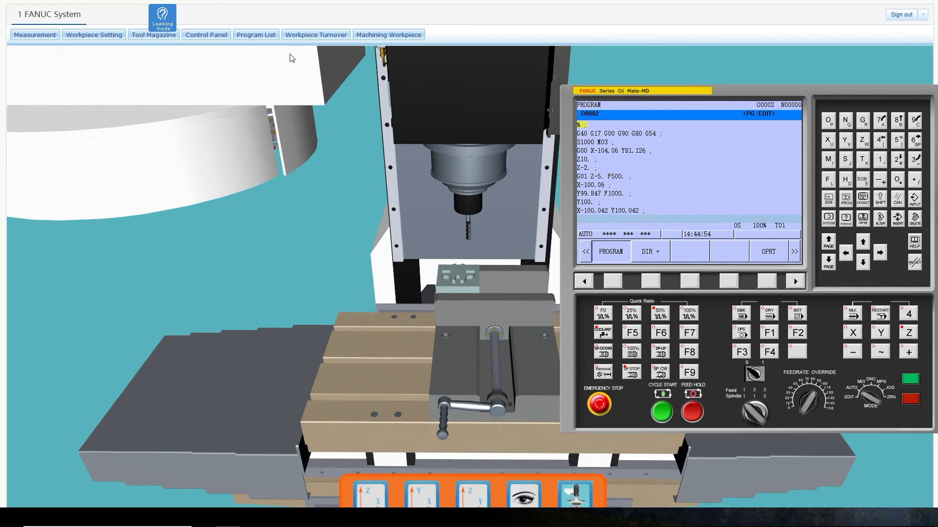
pyautogui.click(312, 37)
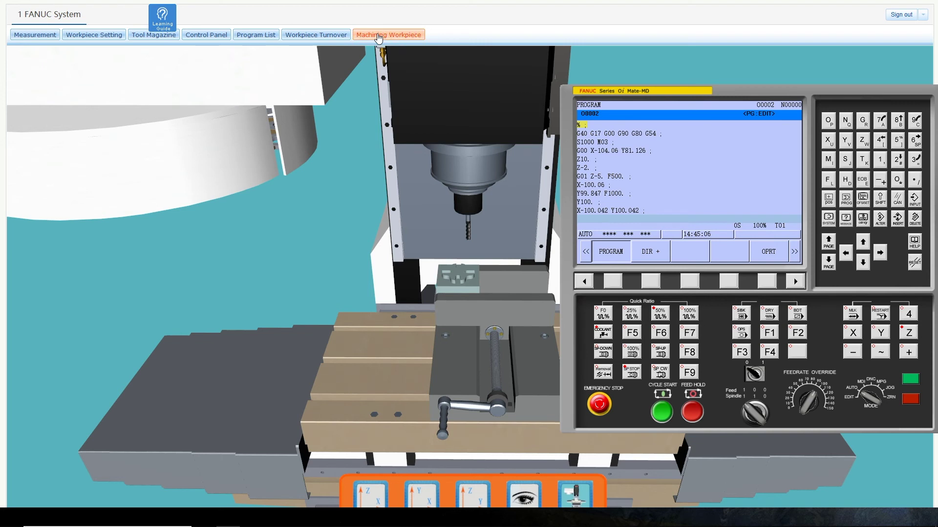
pyautogui.click(378, 36)
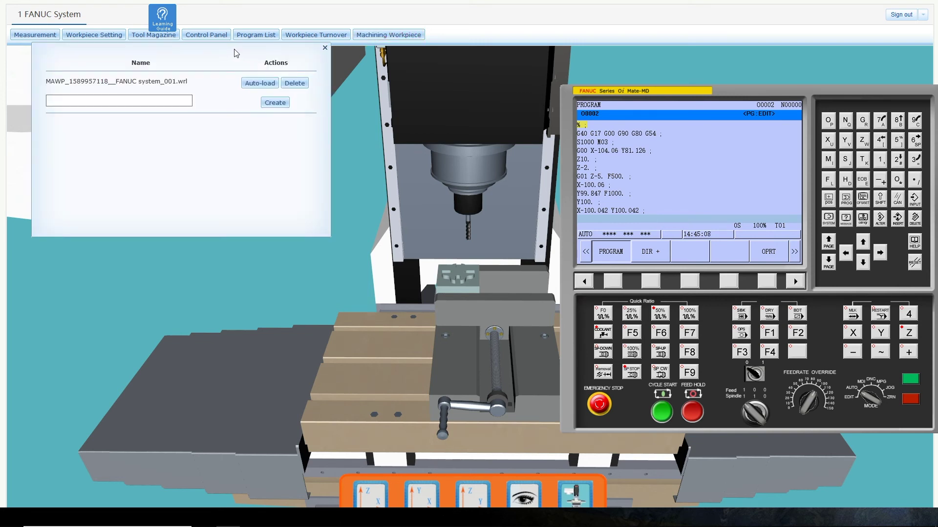
pyautogui.click(294, 84)
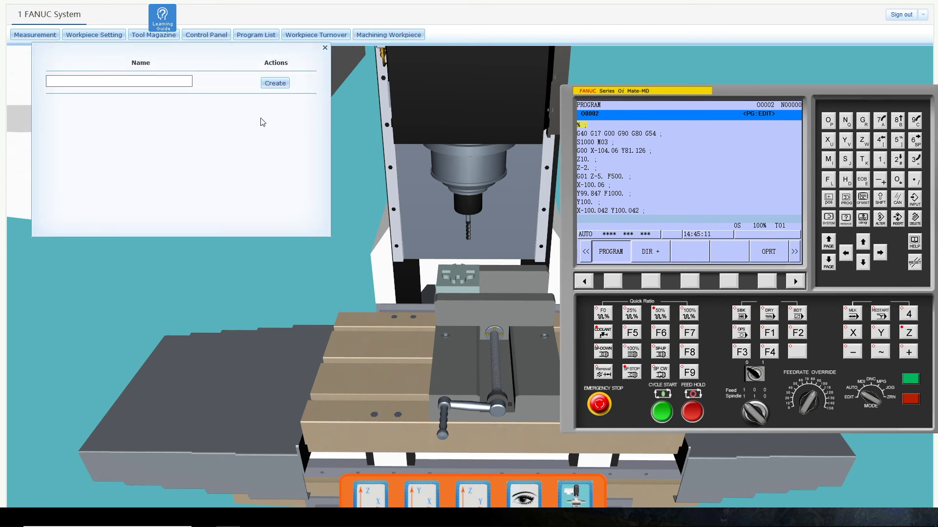
# Step: Save the machined part as a new machining workpiece named 02
pyautogui.click(164, 83)
pyautogui.write('02')
pyautogui.click(269, 84)
pyautogui.press('Return')
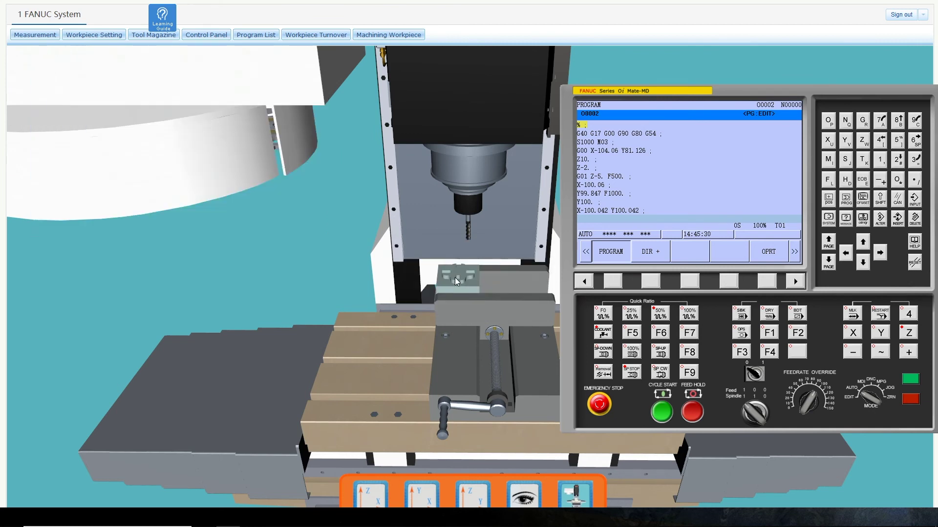
# Step: Shut down the control using the emergency stop and power-off, and leave the full-screen simulation
pyautogui.scroll(3, 482, 289)
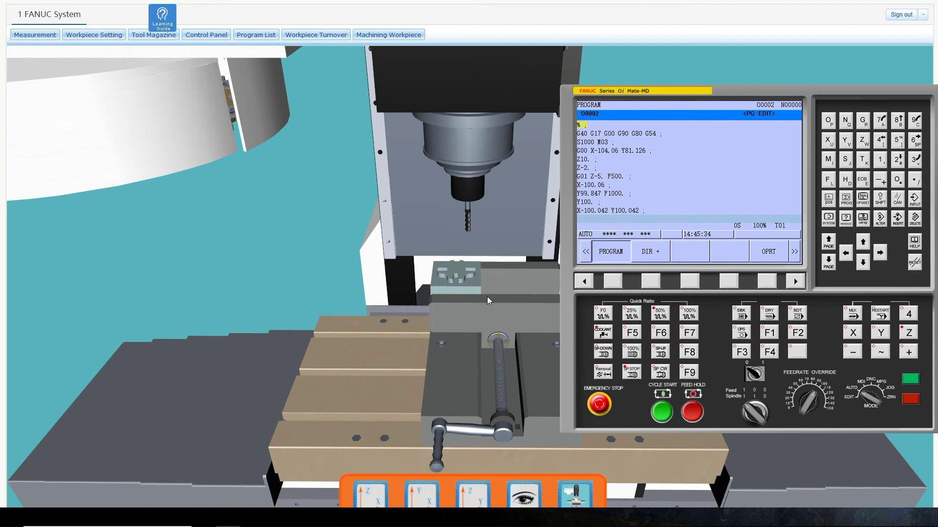
pyautogui.click(600, 401)
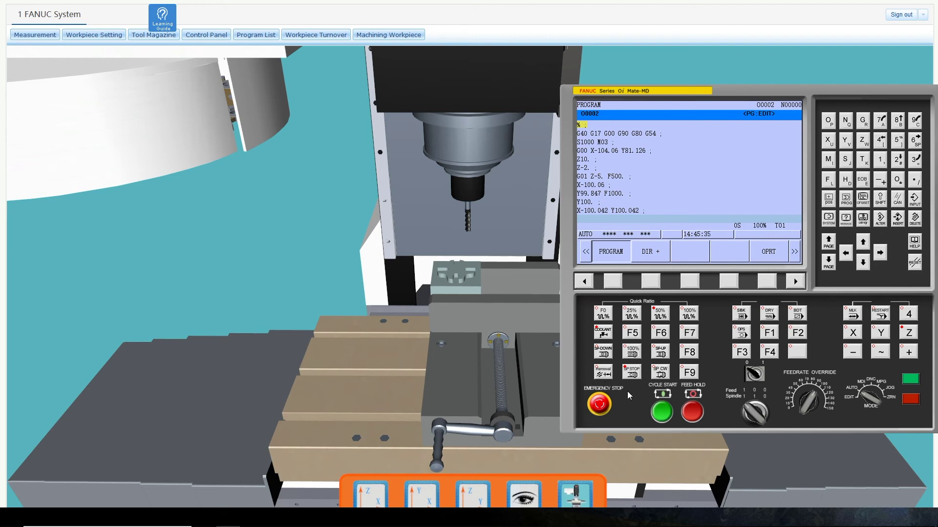
pyautogui.click(907, 400)
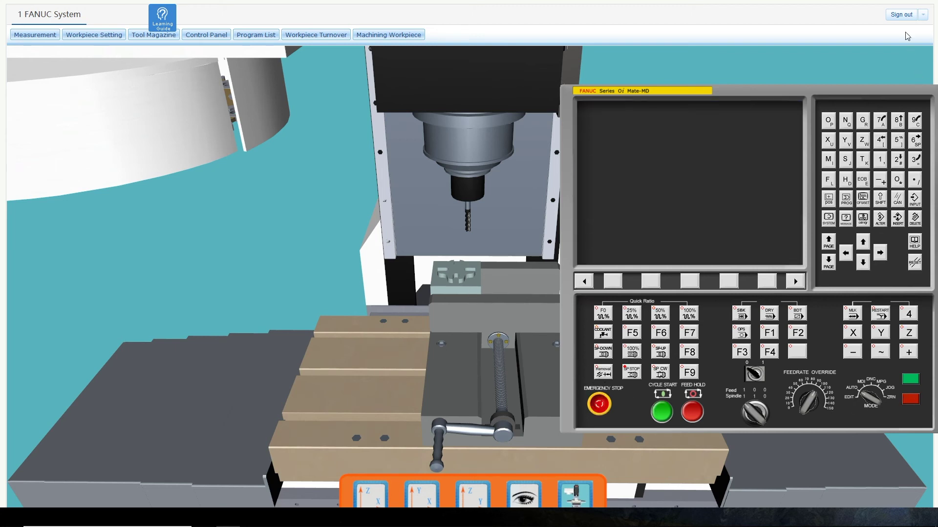
pyautogui.click(898, 14)
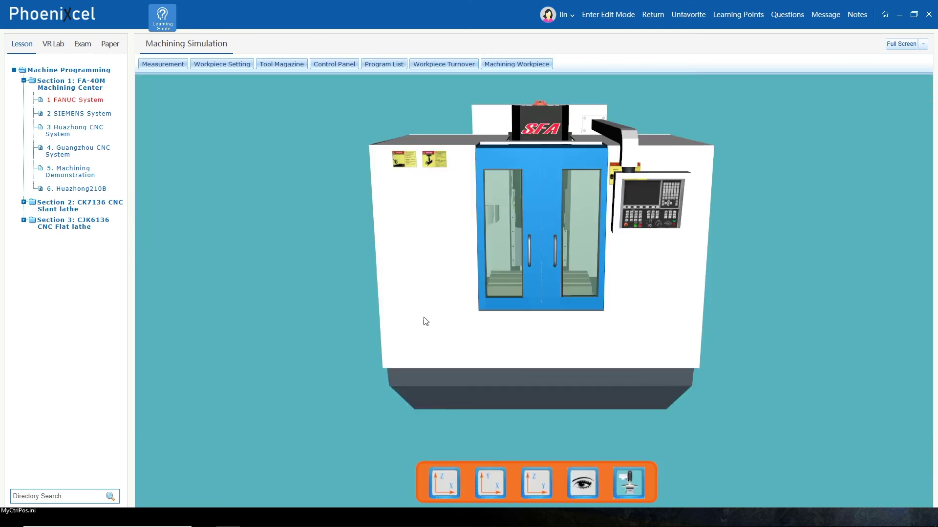
# Step: Show the machine's spindle and table without the enclosure, bring up the control panel and power on the control
pyautogui.click(633, 489)
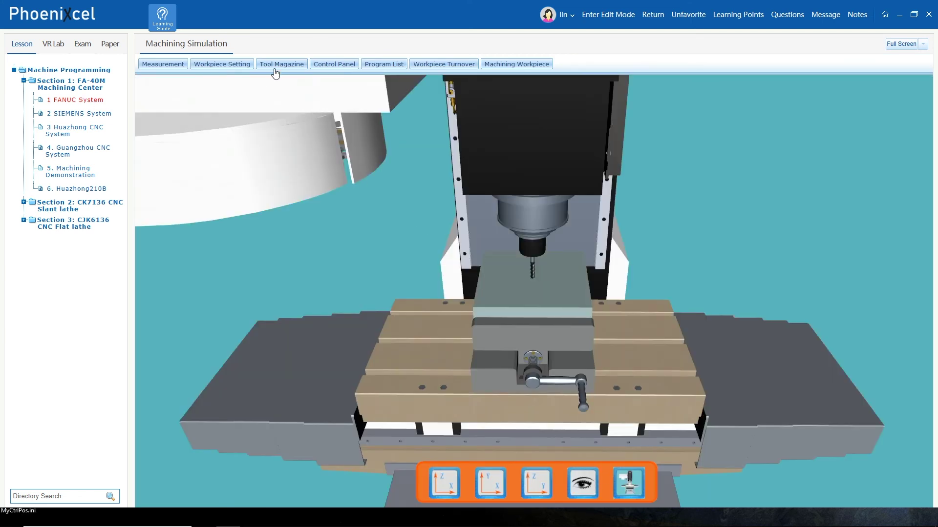
pyautogui.click(334, 64)
pyautogui.click(896, 386)
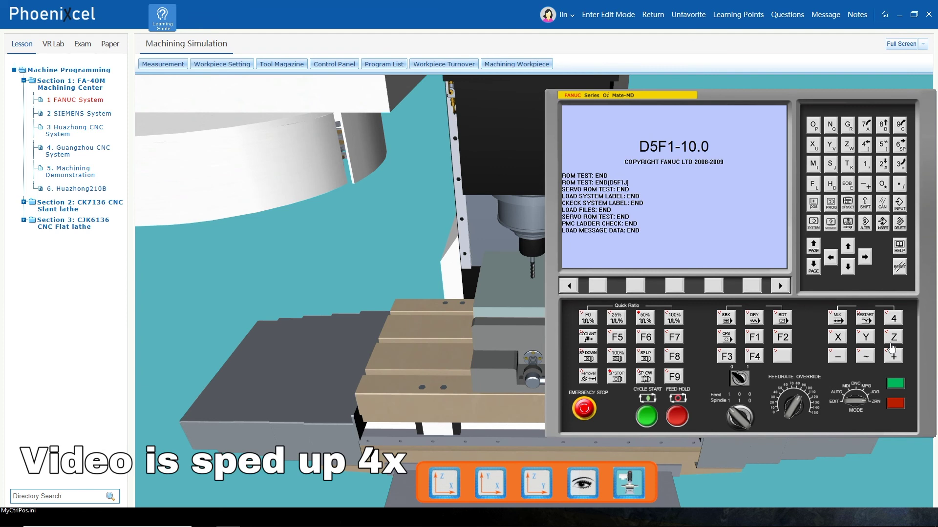
# Step: Return the Z, Y and X axes to machine zero in the positive direction
pyautogui.click(894, 339)
pyautogui.click(893, 357)
pyautogui.click(865, 337)
pyautogui.click(893, 357)
pyautogui.click(837, 337)
pyautogui.click(894, 357)
# Step: Change the workpiece to a carbon steel block 100 high with a clamping height of 73
pyautogui.click(222, 64)
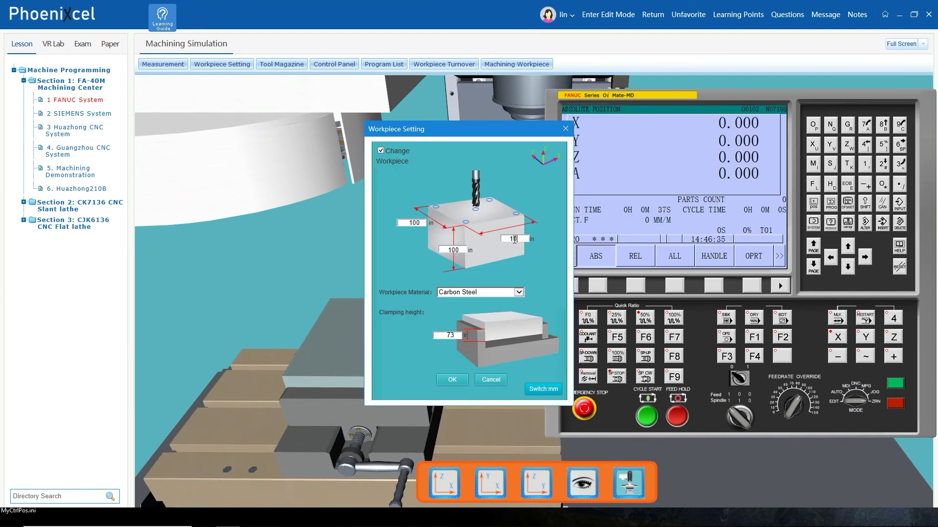
pyautogui.click(452, 380)
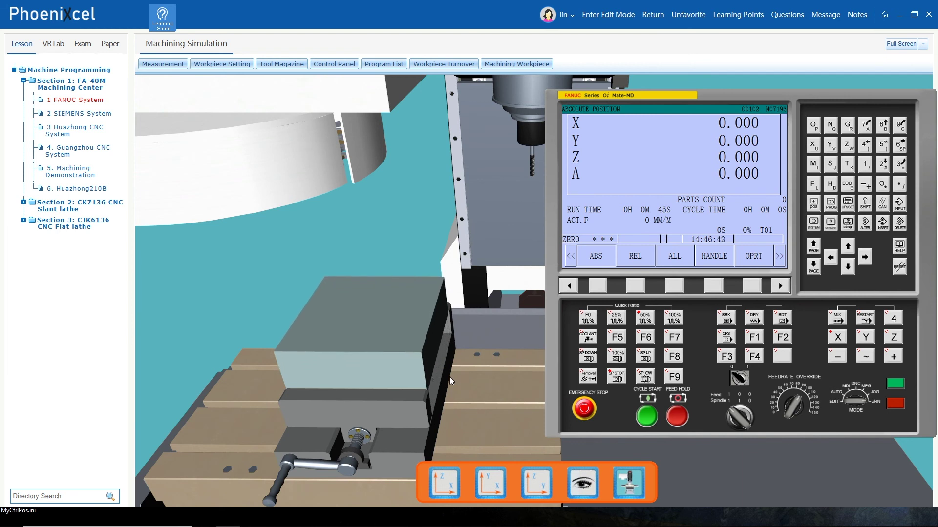
pyautogui.moveTo(424, 220); pyautogui.dragTo(466, 238)
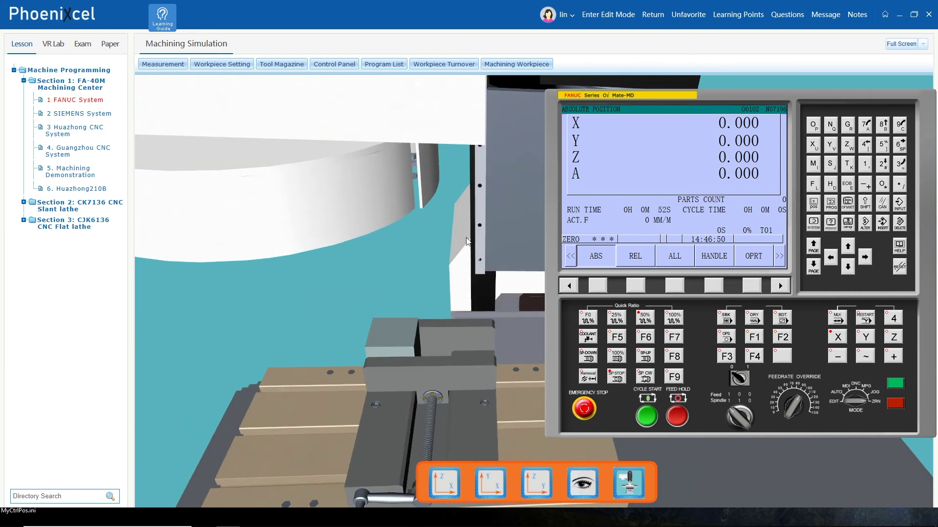
# Step: Load the saved machining workpiece FANUC system_02.wrl into the vise and inspect its machined top face
pyautogui.click(503, 64)
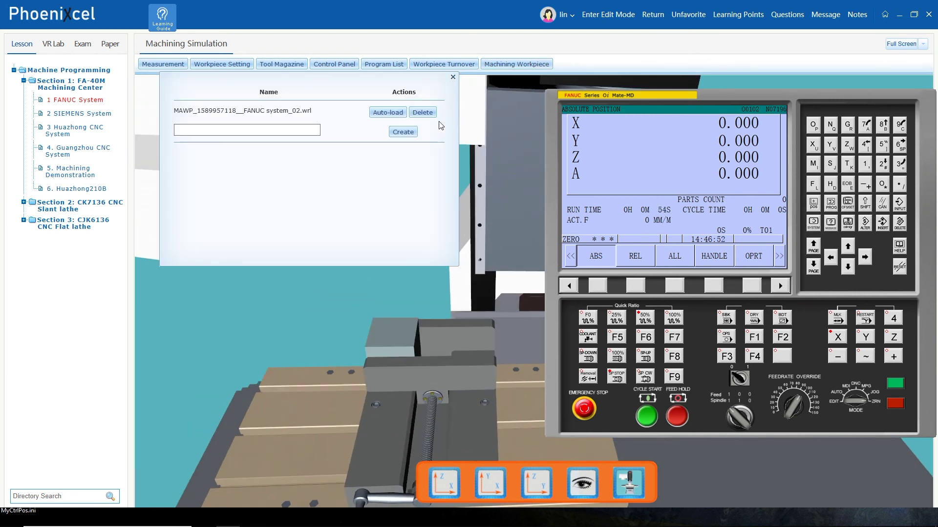
pyautogui.click(390, 113)
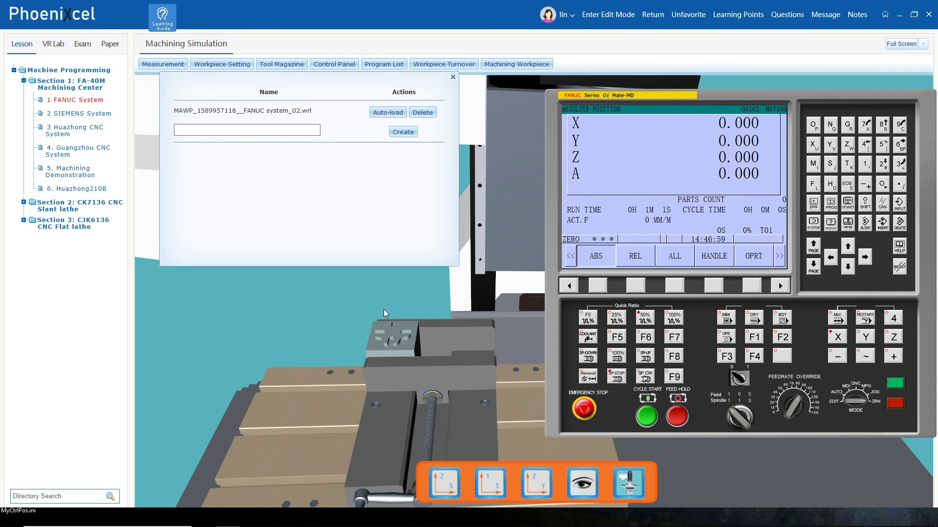
pyautogui.scroll(2, 370, 311)
pyautogui.moveTo(368, 312); pyautogui.dragTo(400, 347, button='middle')
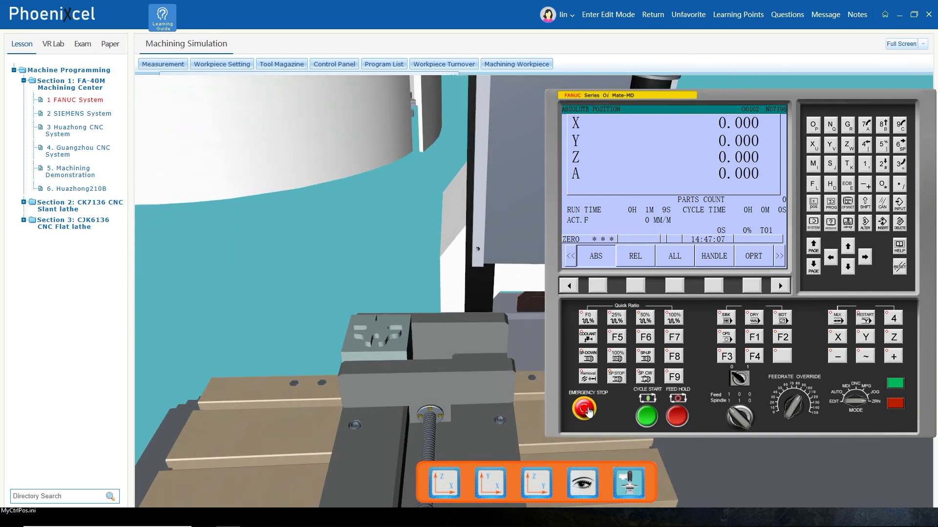
# Step: Engage the emergency stop and power off the control
pyautogui.click(588, 409)
pyautogui.click(894, 405)
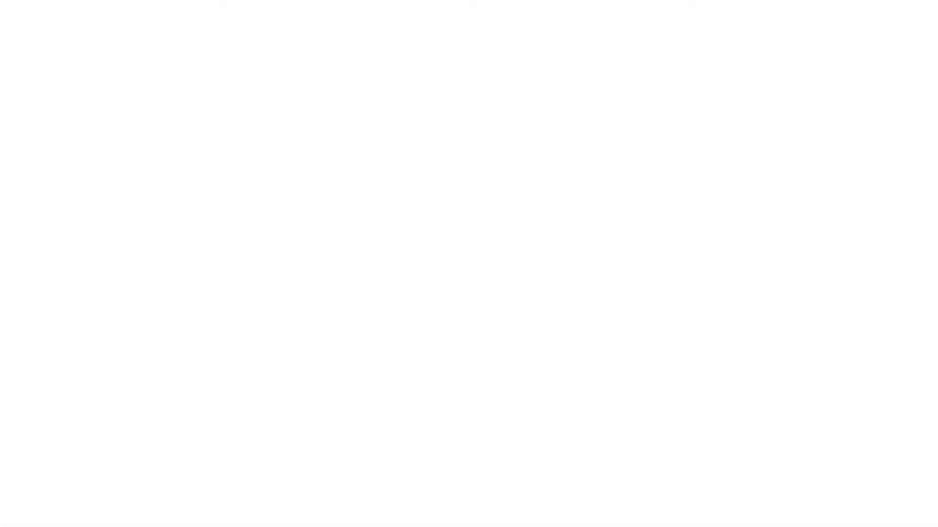